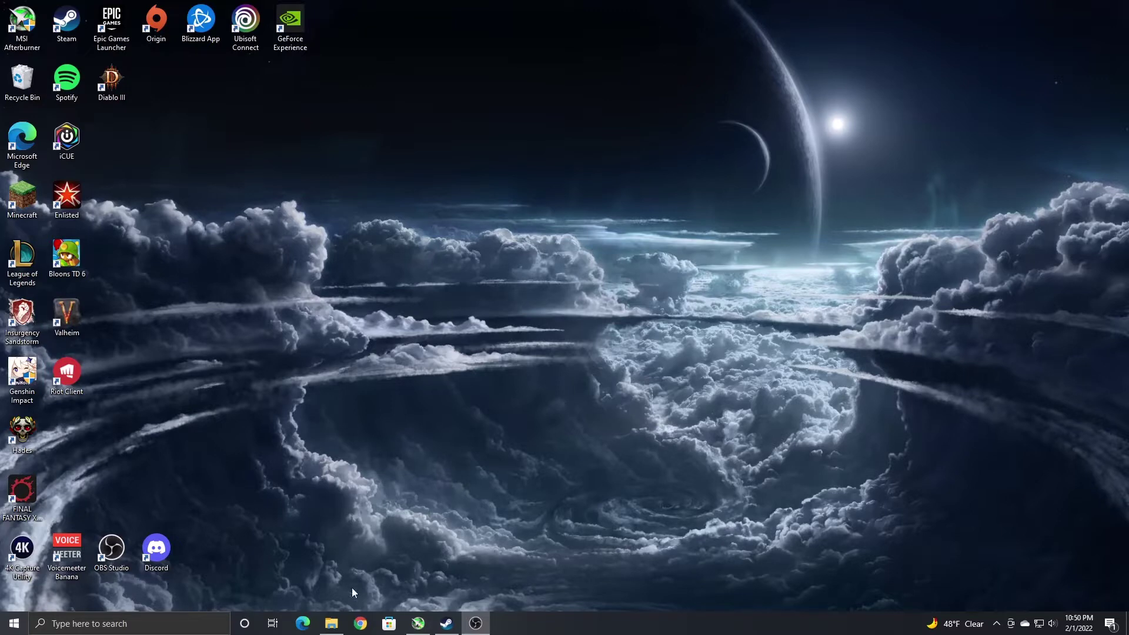
- Open the format settings for the BIOS FLASH (E:) USB drive in File Explorer
left_click(331, 623)
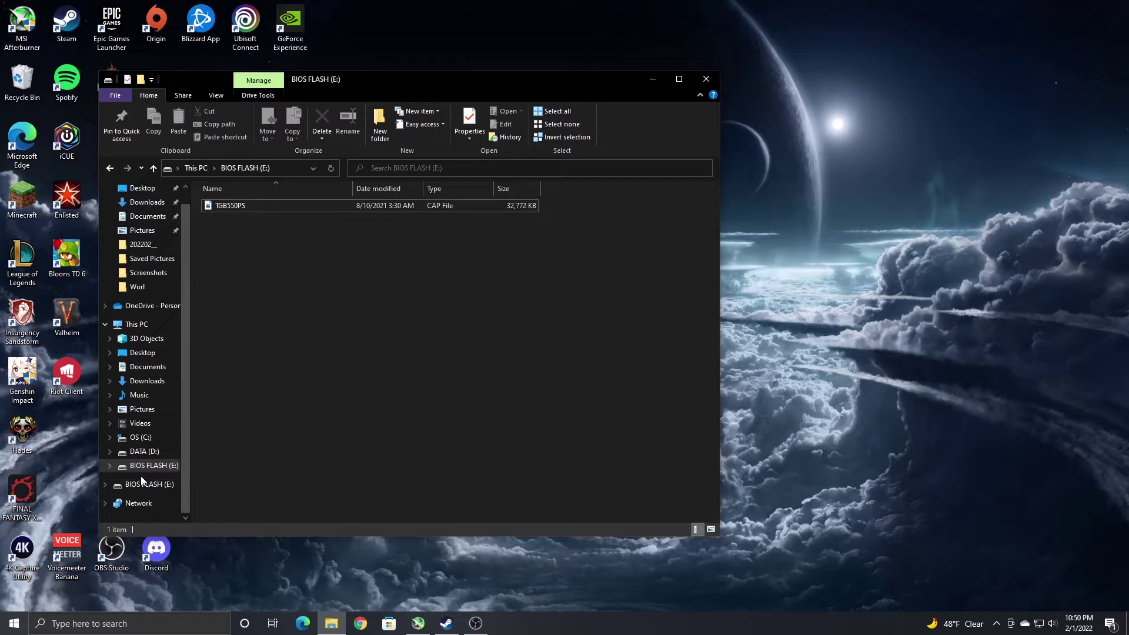
left_click(147, 467)
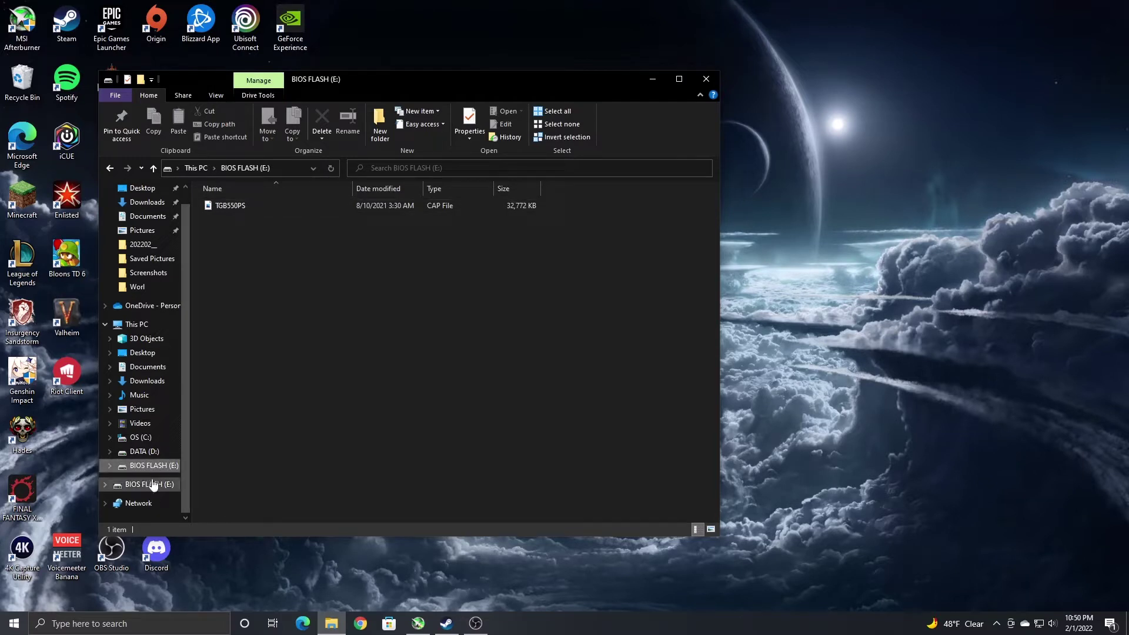
left_click(147, 484)
left_click(150, 470)
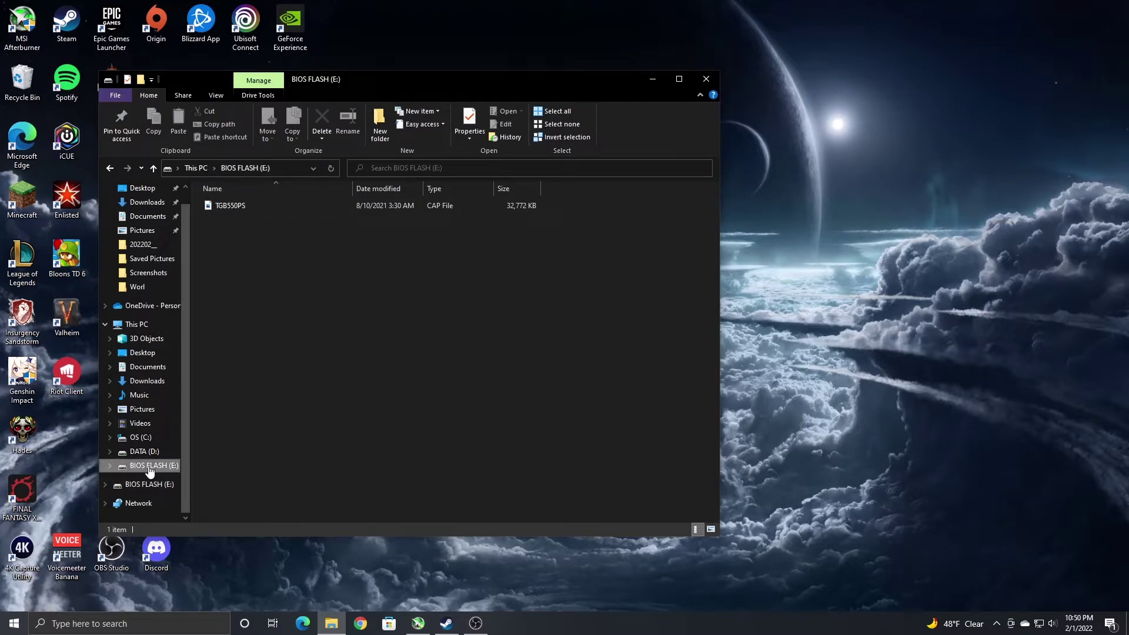
right_click(150, 470)
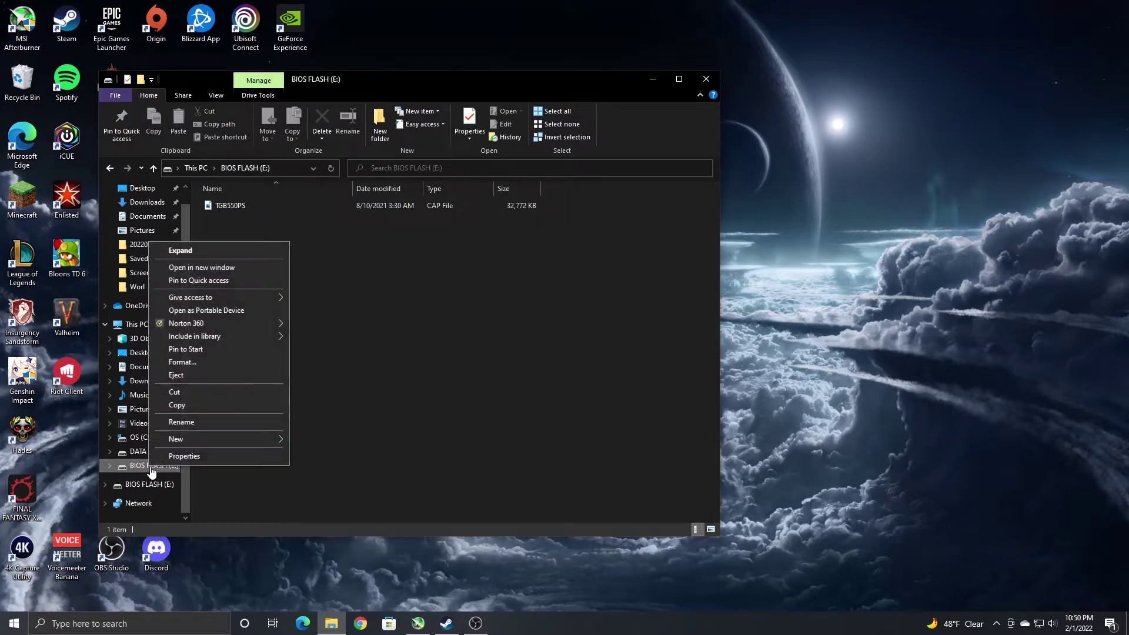
left_click(218, 362)
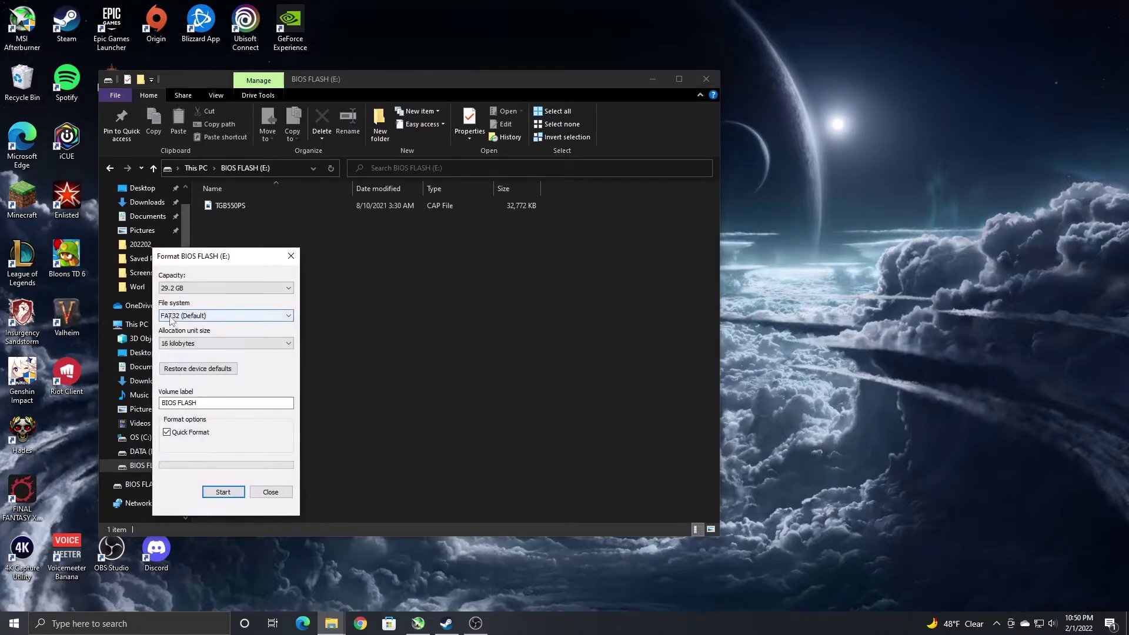
- Quick-format the drive as FAT32 with the volume label BIOS FLASH, accept the data erasure and close the format settings
left_click(203, 318)
left_click(202, 334)
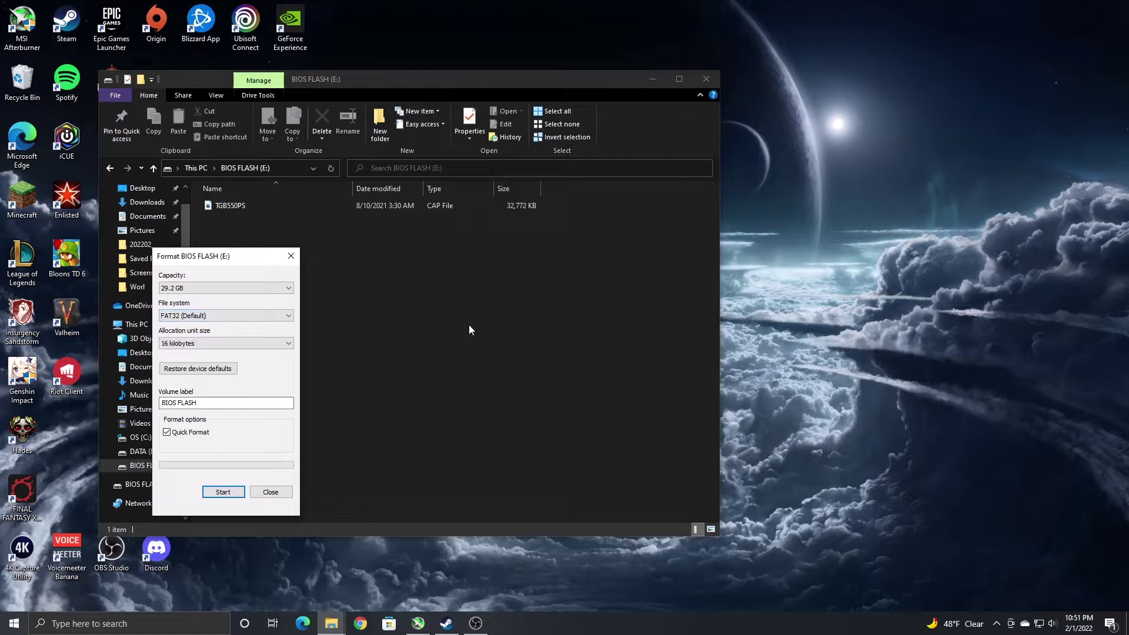
left_click_drag(199, 402, 163, 411)
left_click(199, 403)
left_click(222, 492)
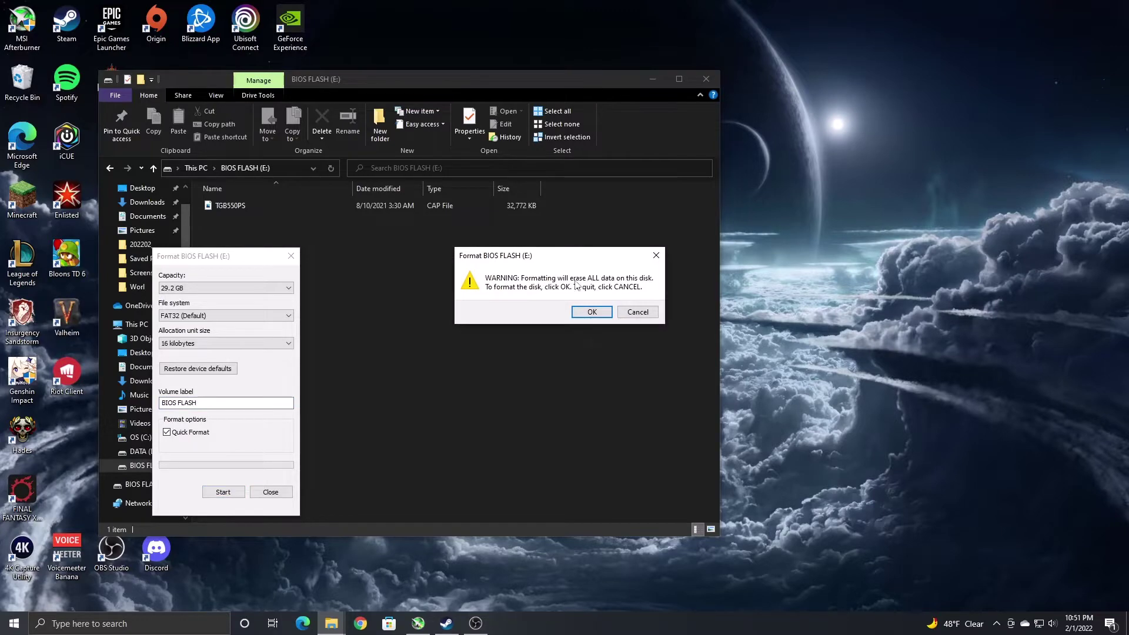
left_click(592, 312)
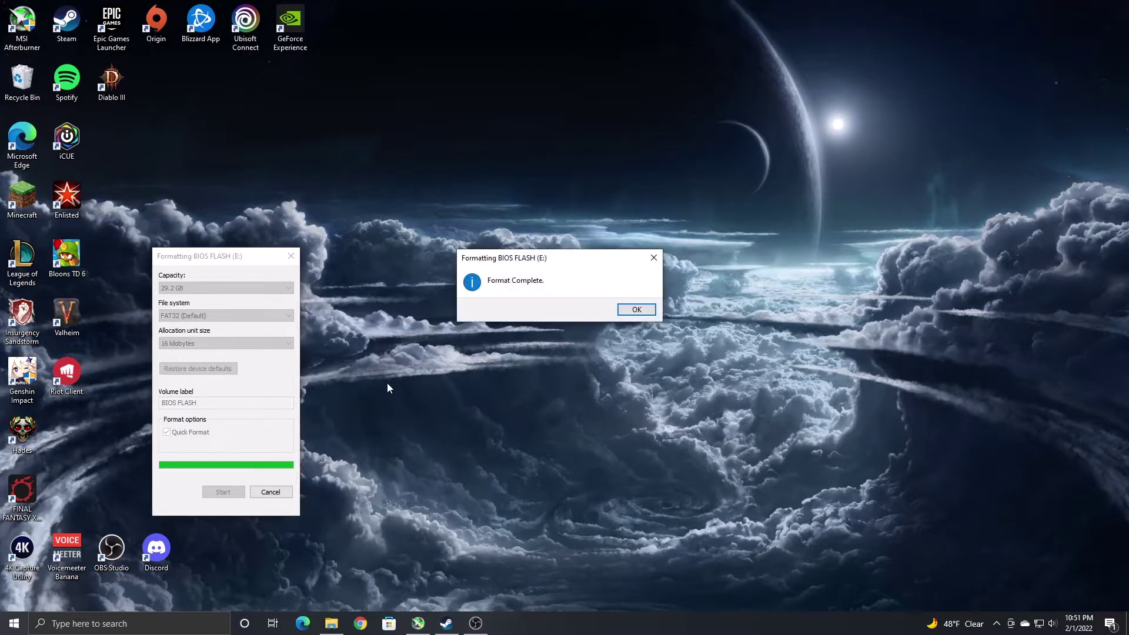
left_click(636, 311)
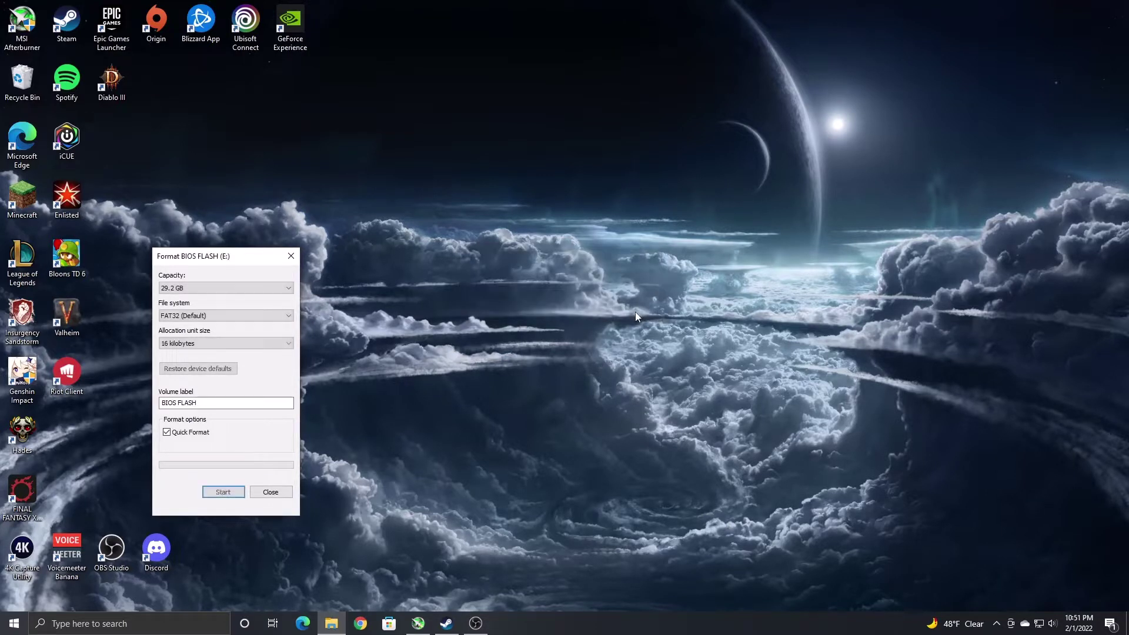
left_click(290, 256)
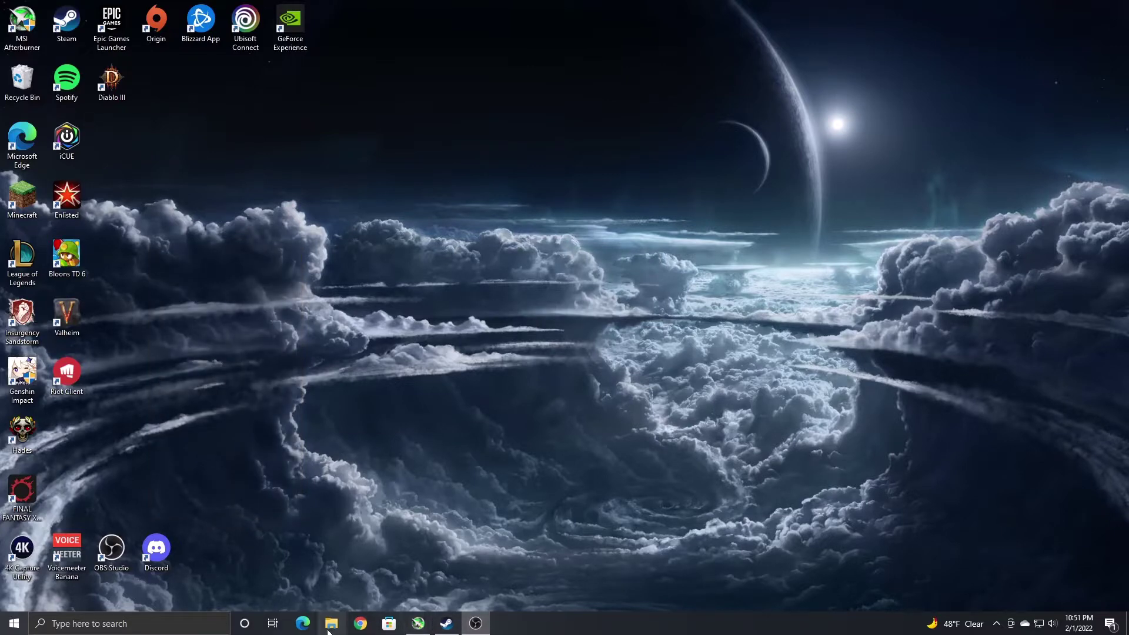
- Switch to Chrome, search Google for "asus tuf gaming b550 plus" and open the ASUS Global product page in a maximized window
left_click(362, 627)
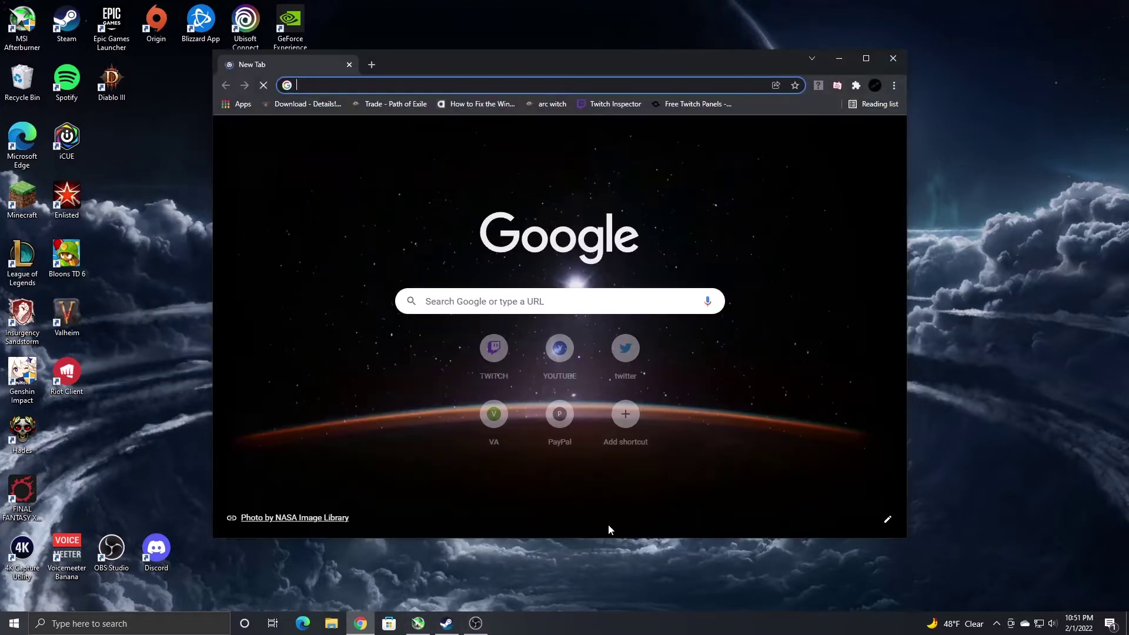
left_click_drag(621, 55, 544, 53)
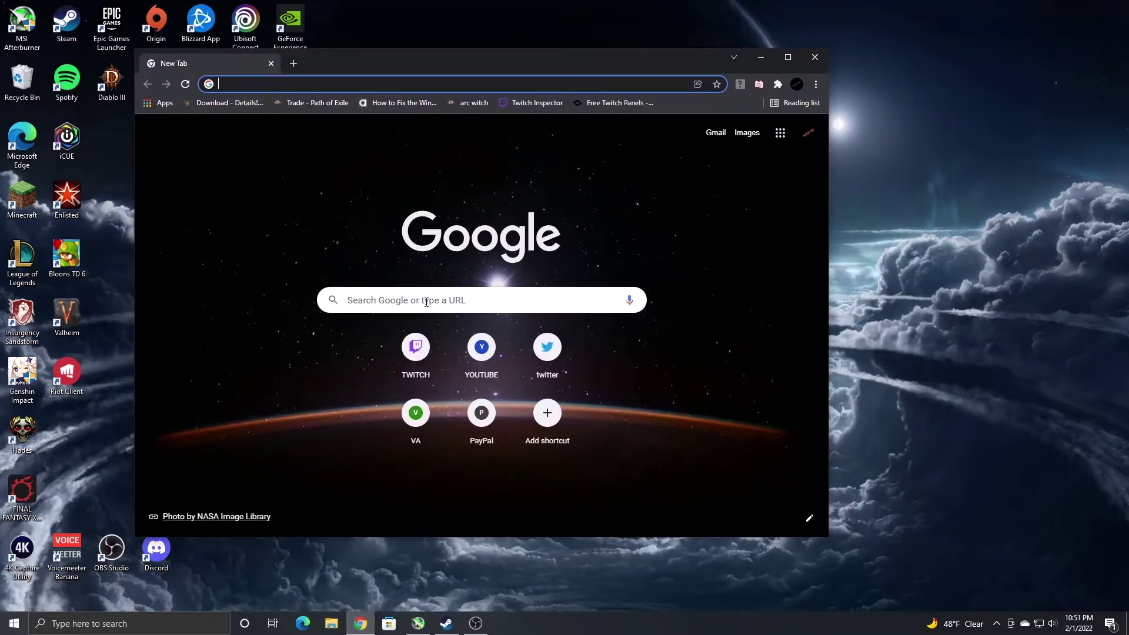
left_click(490, 294)
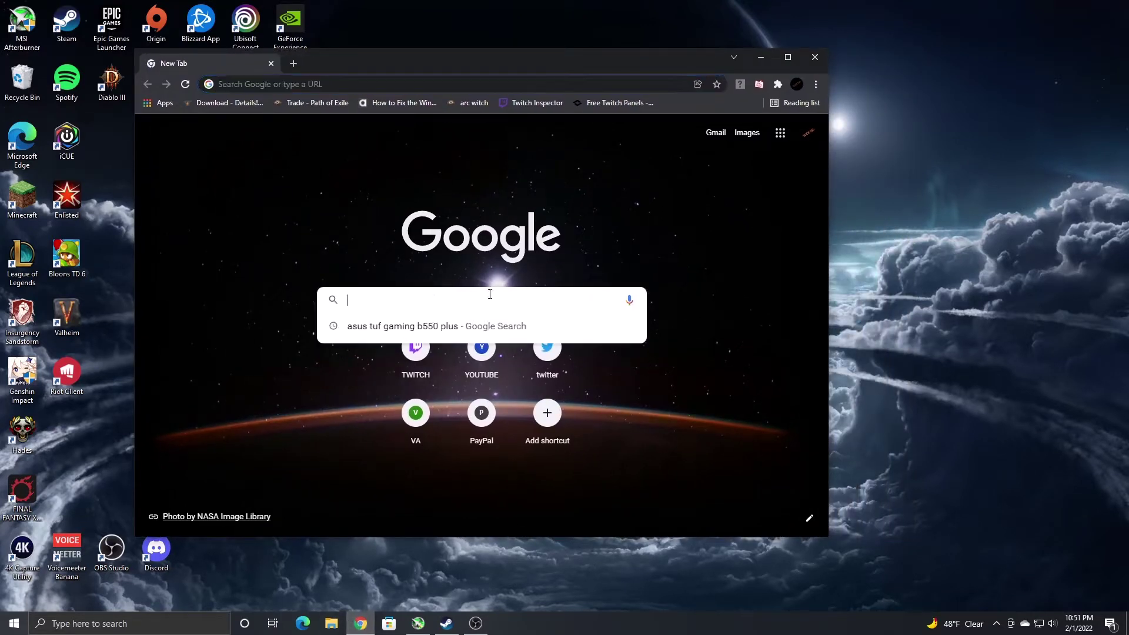
left_click(419, 333)
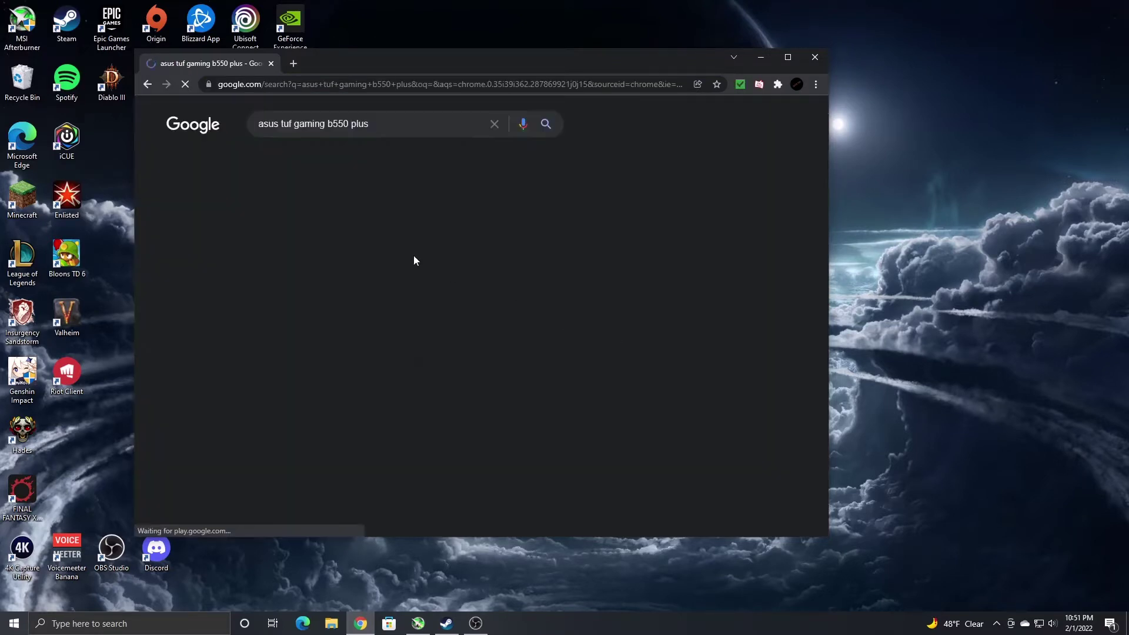
scroll(326, 399, "down", 1)
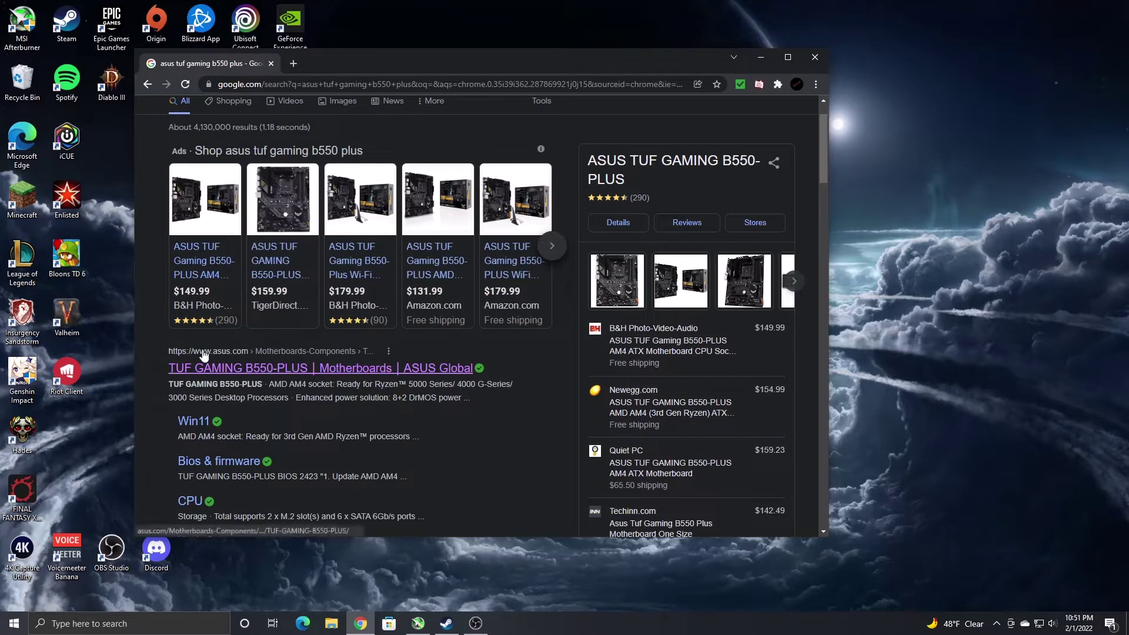
left_click(303, 369)
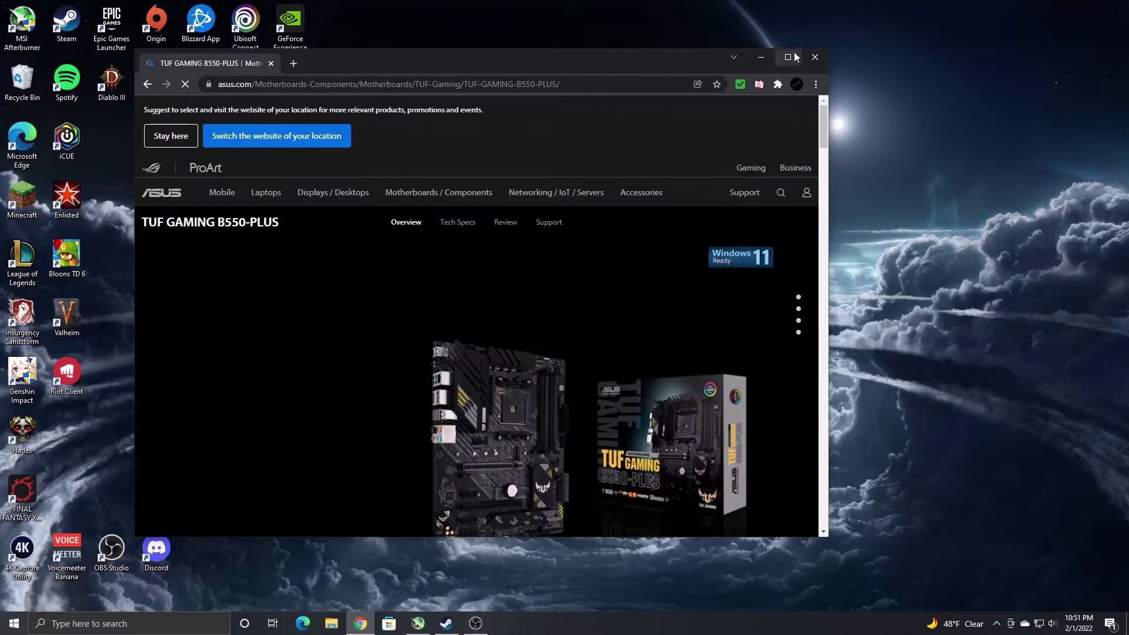
left_click(787, 57)
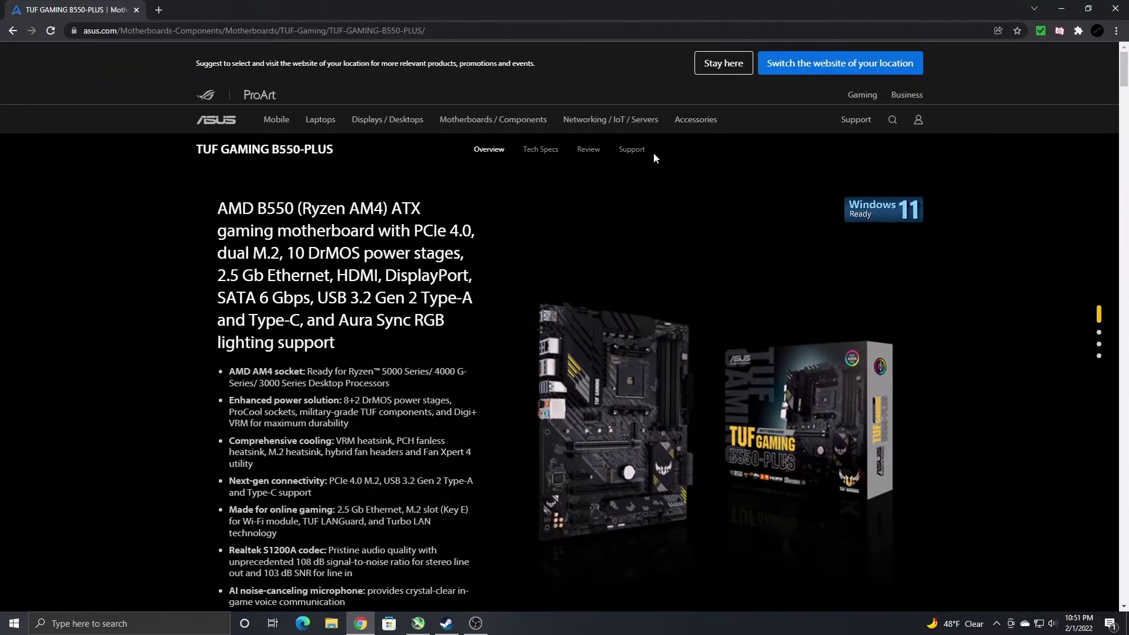
- Open the BIOS & Firmware downloads in the TUF GAMING B550-PLUS product support and go to BIOS version 2423
left_click(633, 151)
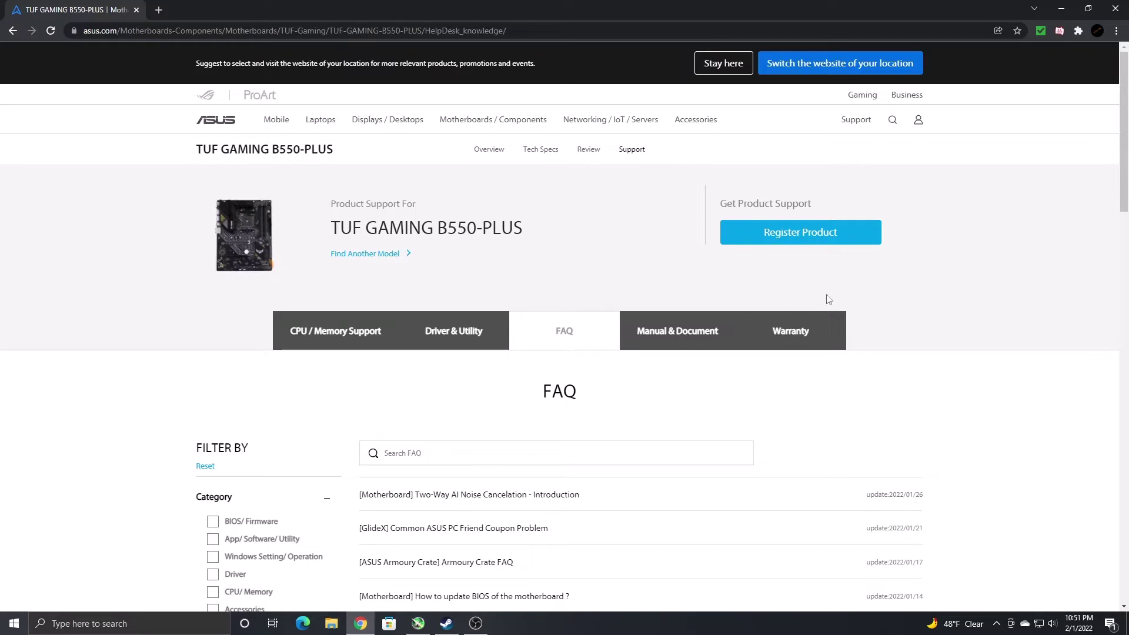
left_click(466, 340)
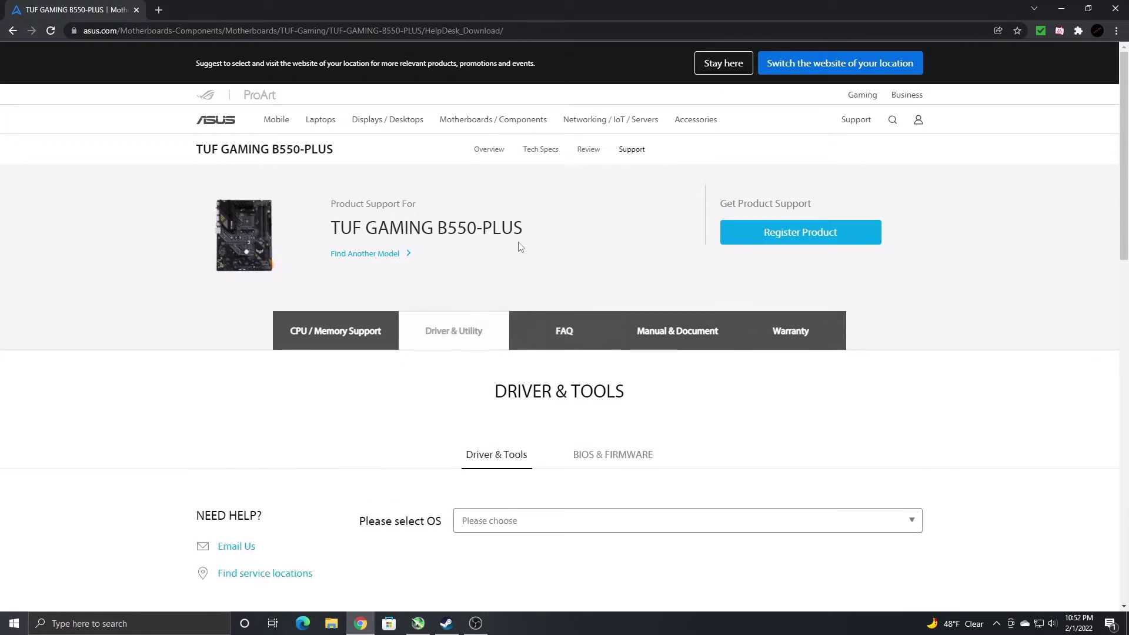
scroll(518, 247, "down", 3)
left_click(614, 281)
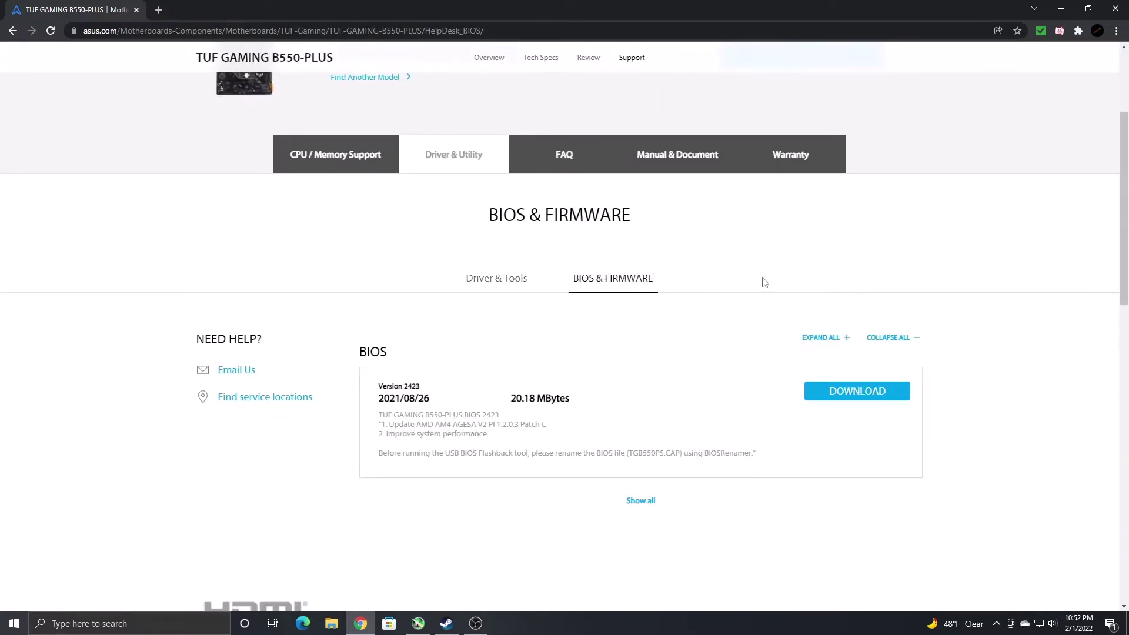
scroll(705, 336, "down", 1)
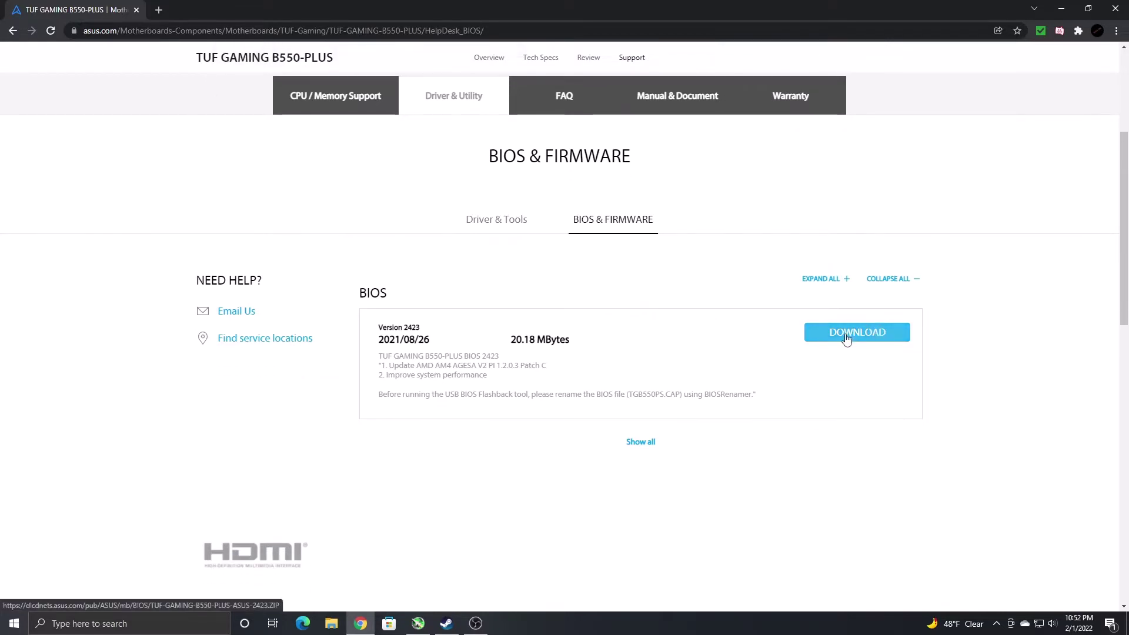
- Switch to File Explorer and extract TUF-GAMING-B550-PLUS-ASUS-2423 from the Downloads folder to the BIOS FLASH (E:) drive
left_click(332, 623)
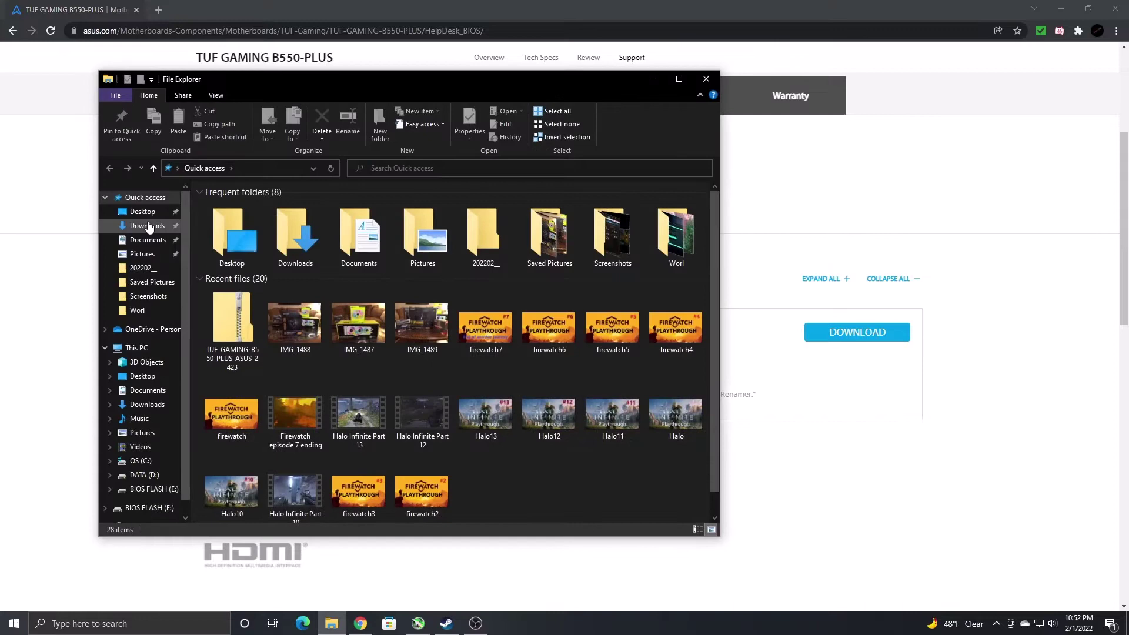
left_click(147, 227)
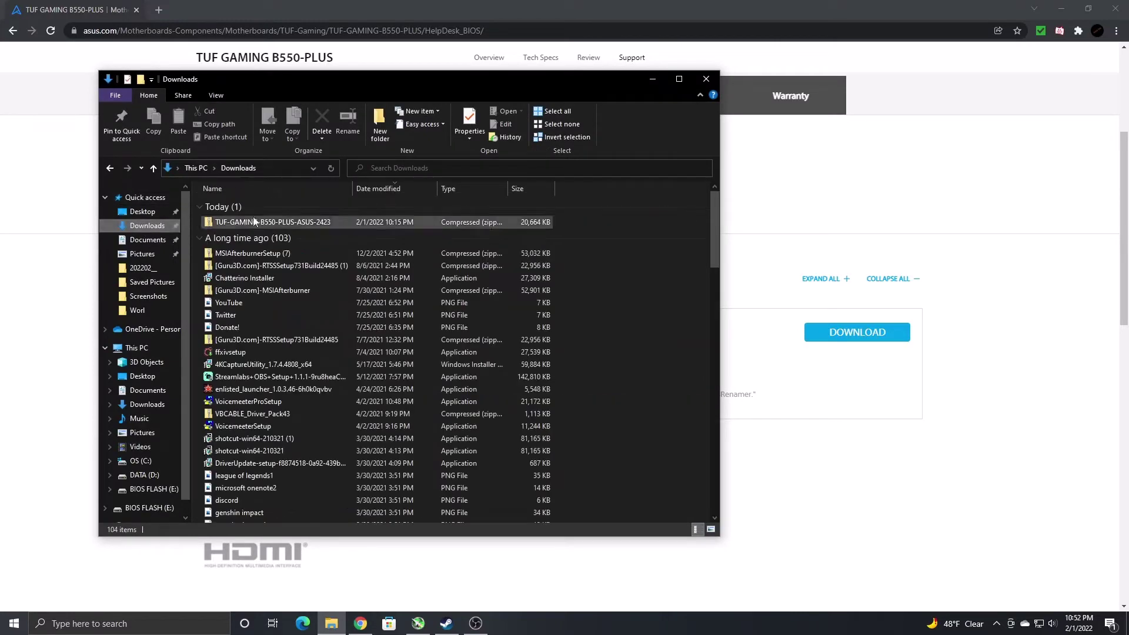
left_click(306, 224)
right_click(305, 222)
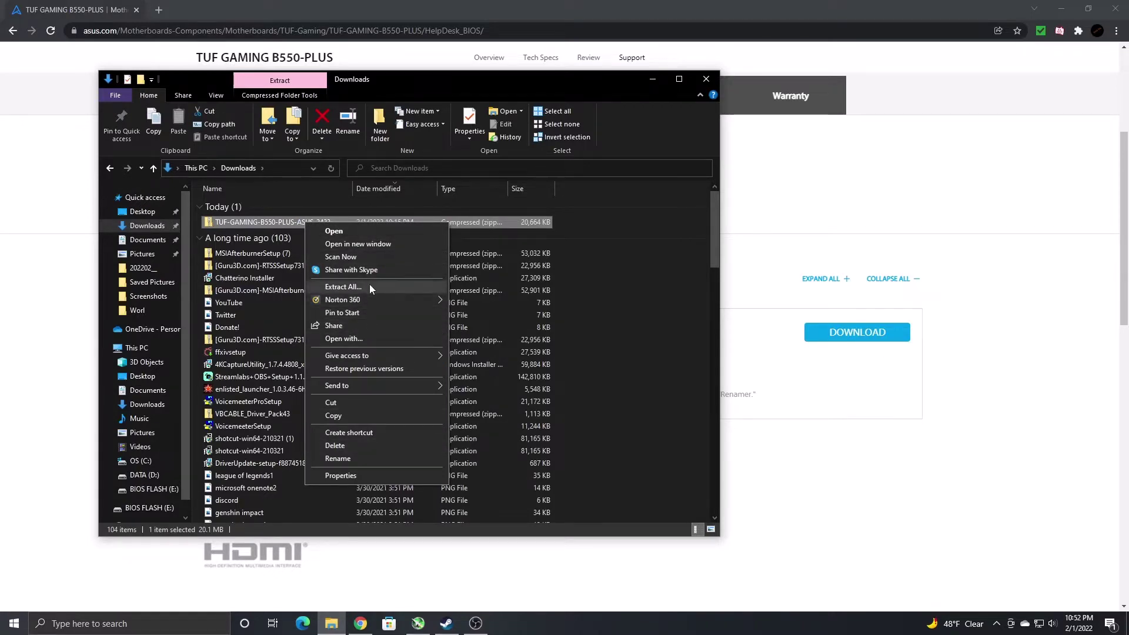
left_click(343, 287)
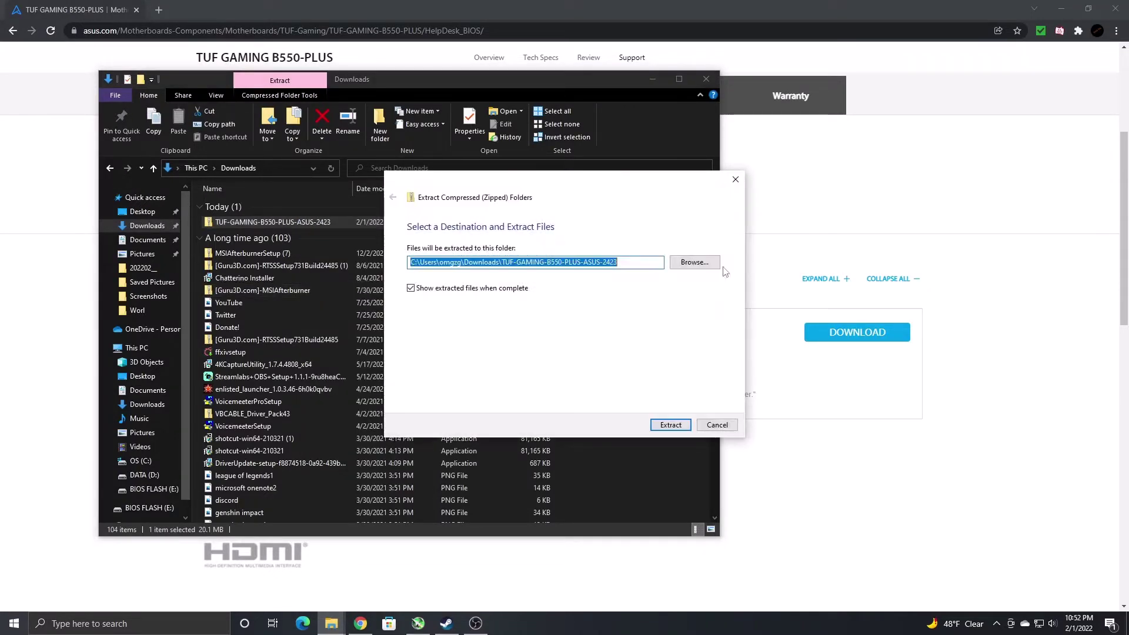
left_click(694, 262)
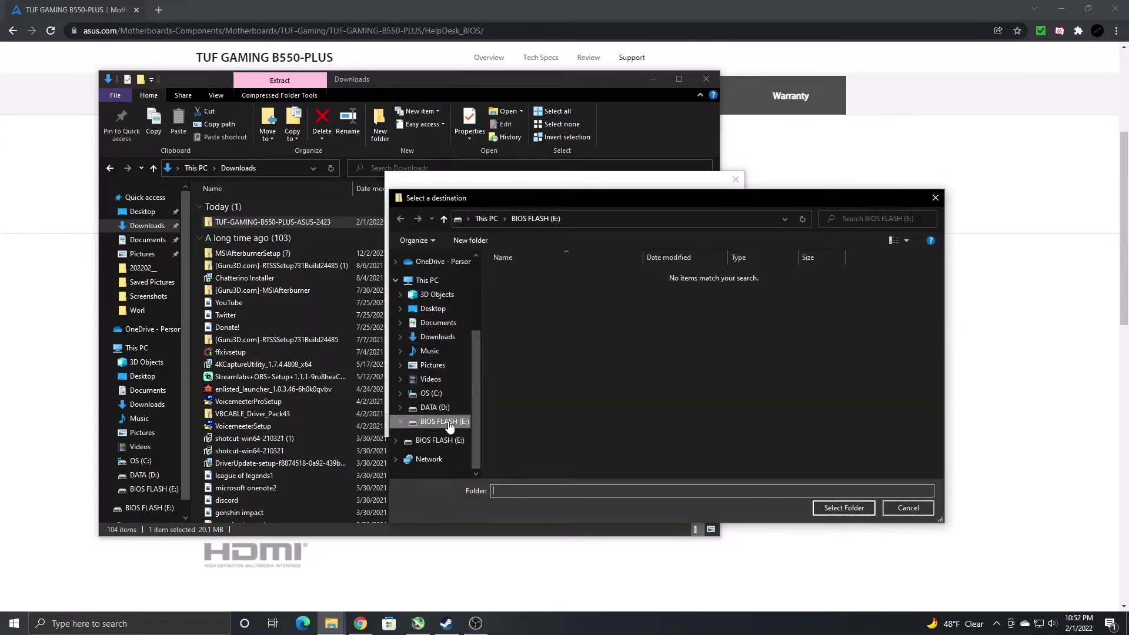
left_click(445, 422)
left_click(848, 510)
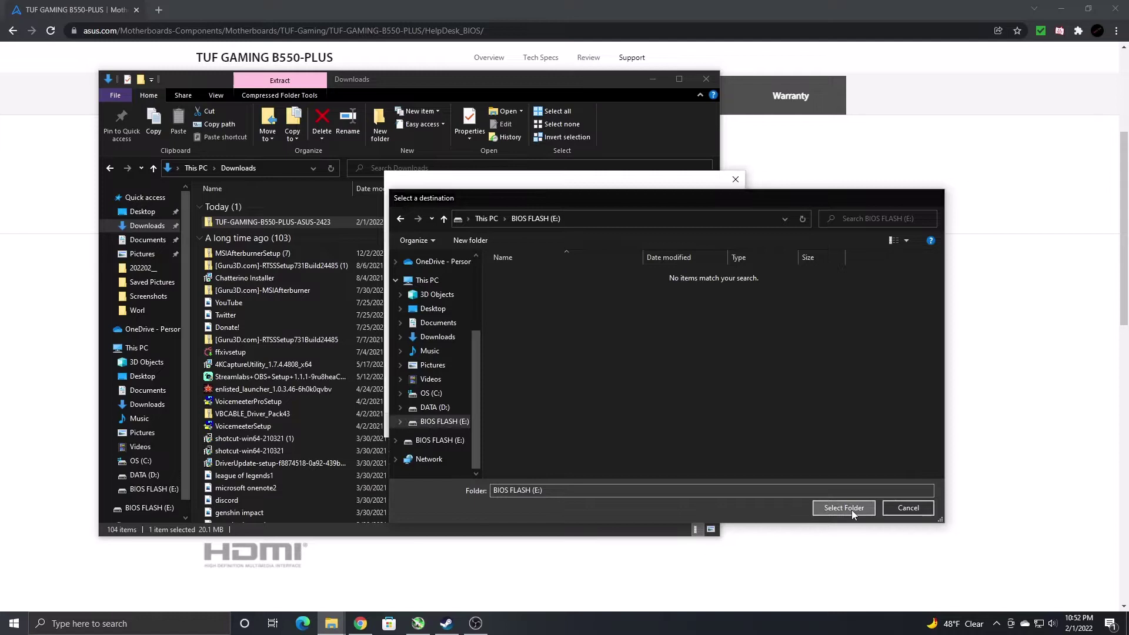
left_click(683, 428)
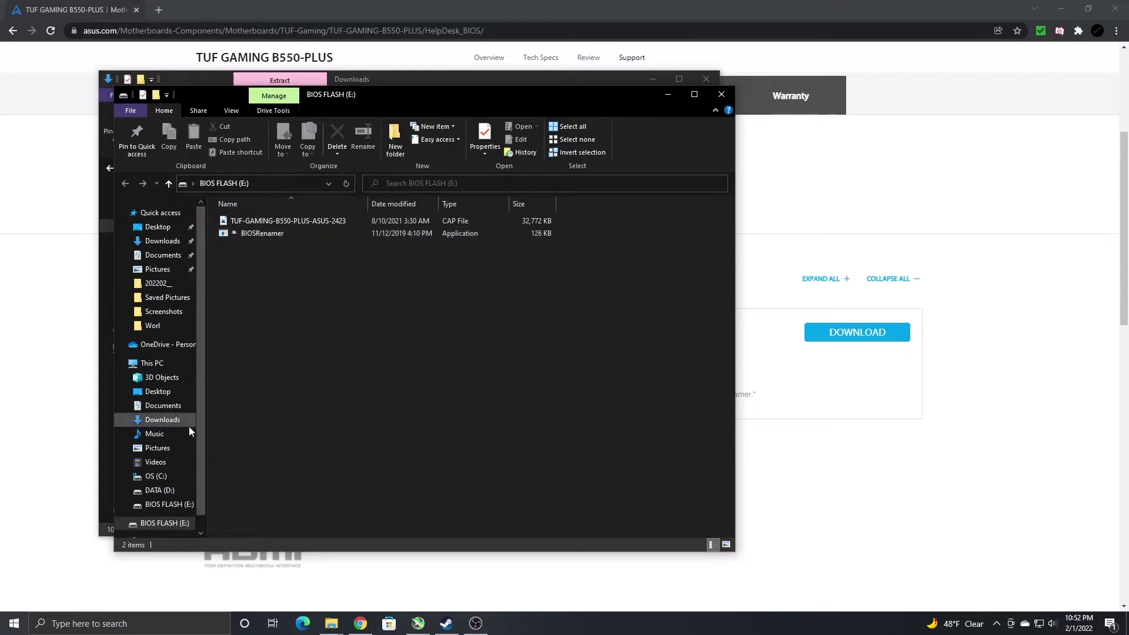
- Run BIOSRenamer on the BIOS FLASH (E:) drive to rename the BIOS file to TGB550PS.CAP
scroll(188, 426, "down", 1)
double_click(295, 238)
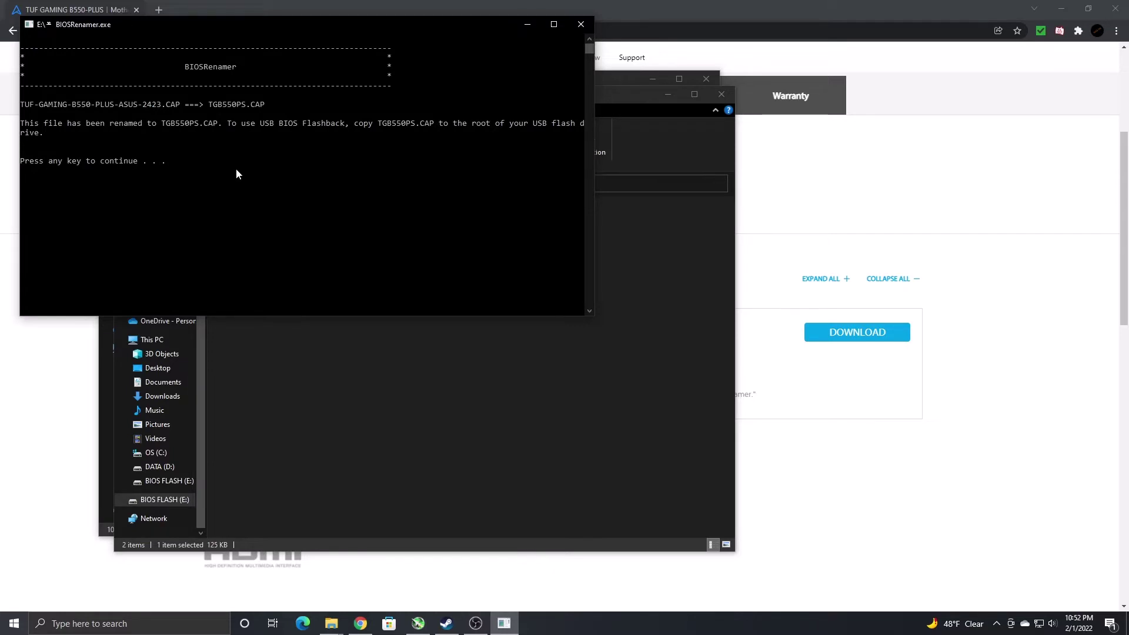
key("Return")
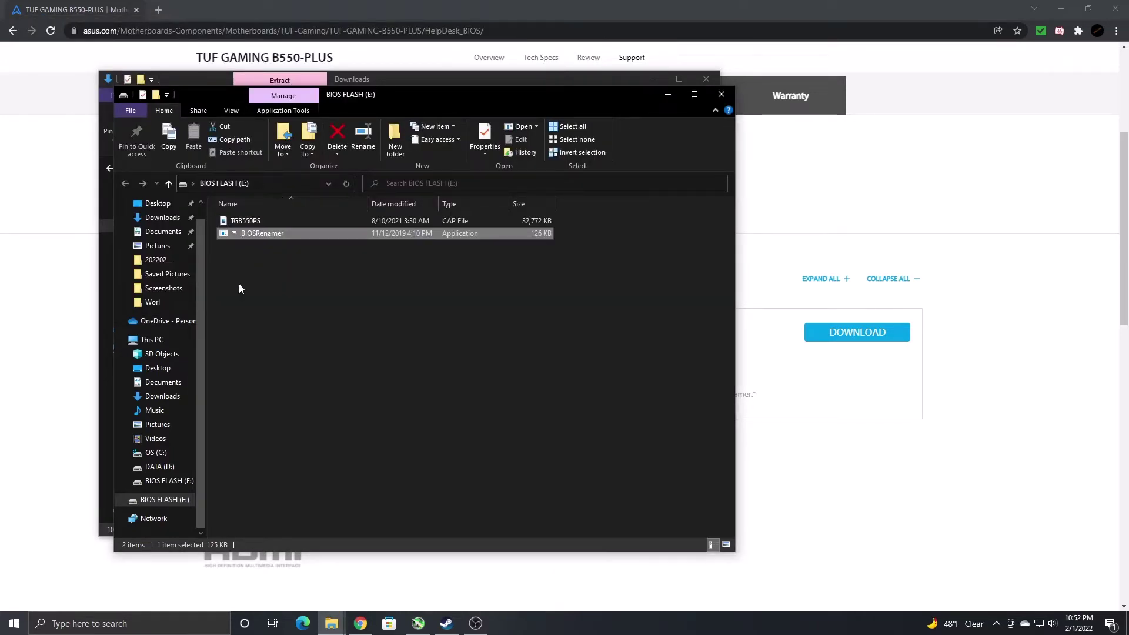
- Permanently delete the BIOSRenamer application from the BIOS FLASH (E:) drive
right_click(304, 235)
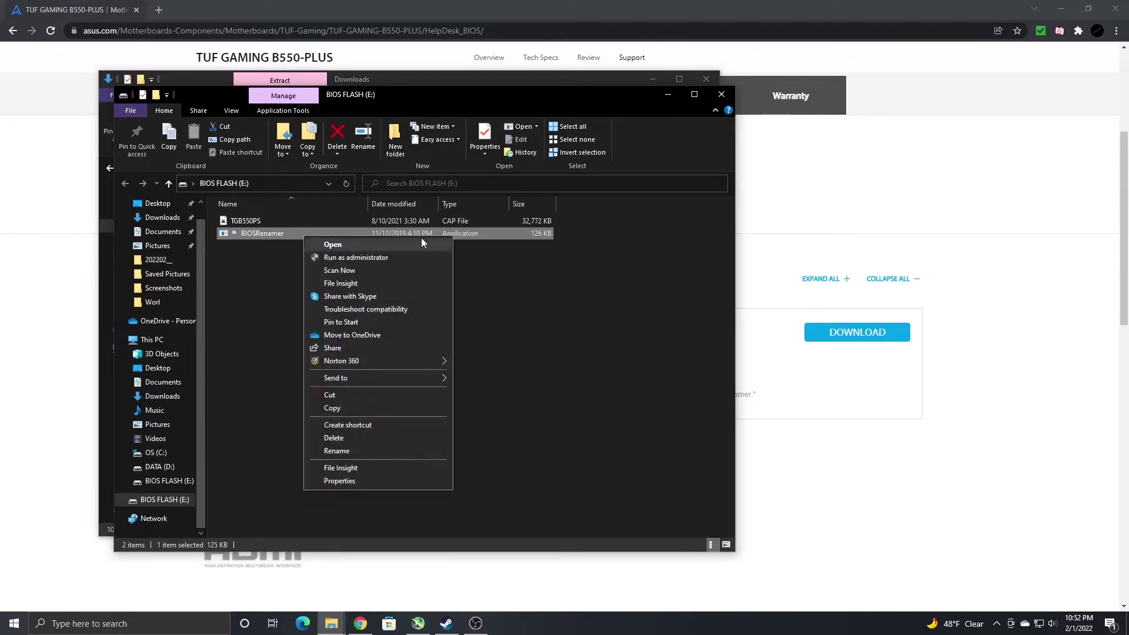
left_click(359, 441)
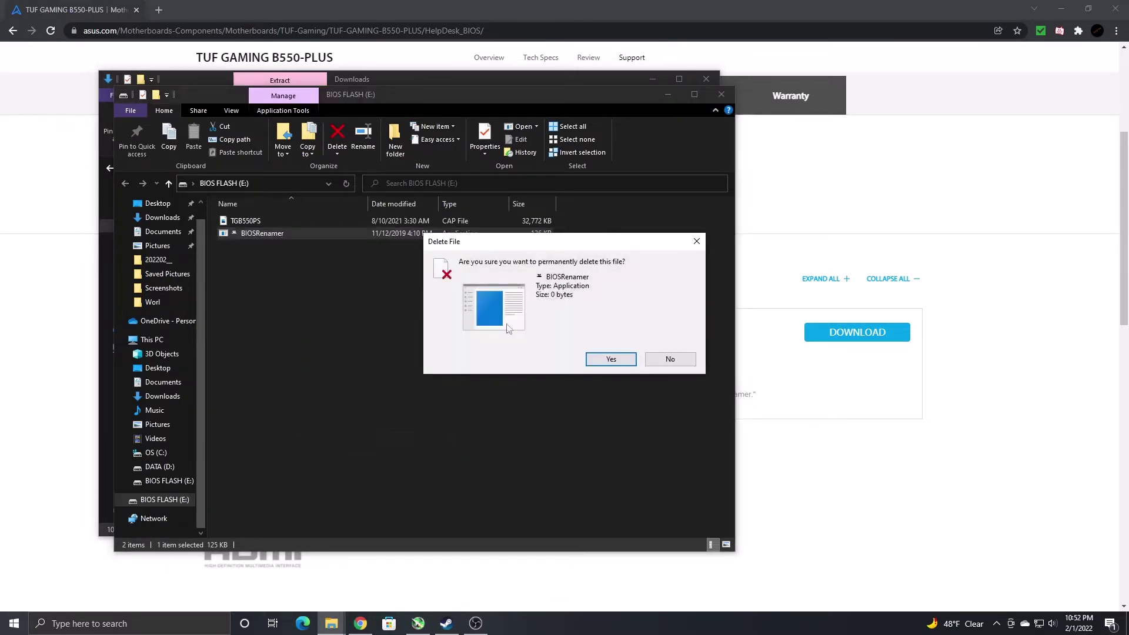
left_click(612, 356)
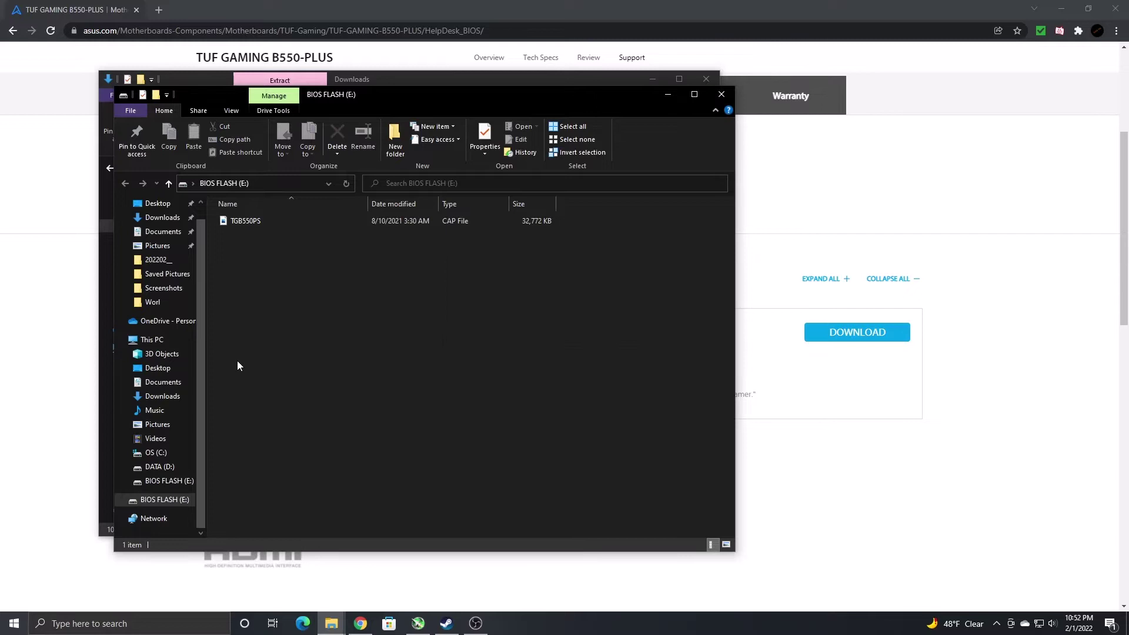
- Show the contents of the BIOS FLASH (E:) drive and move the two File Explorer windows apart
left_click(154, 481)
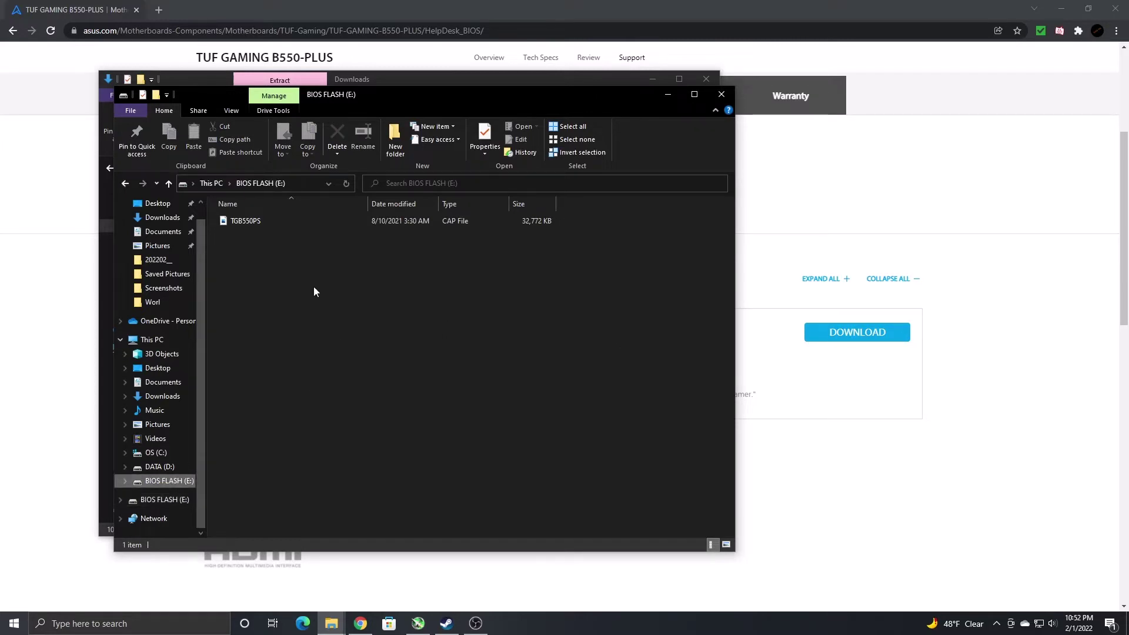
left_click_drag(424, 100, 564, 135)
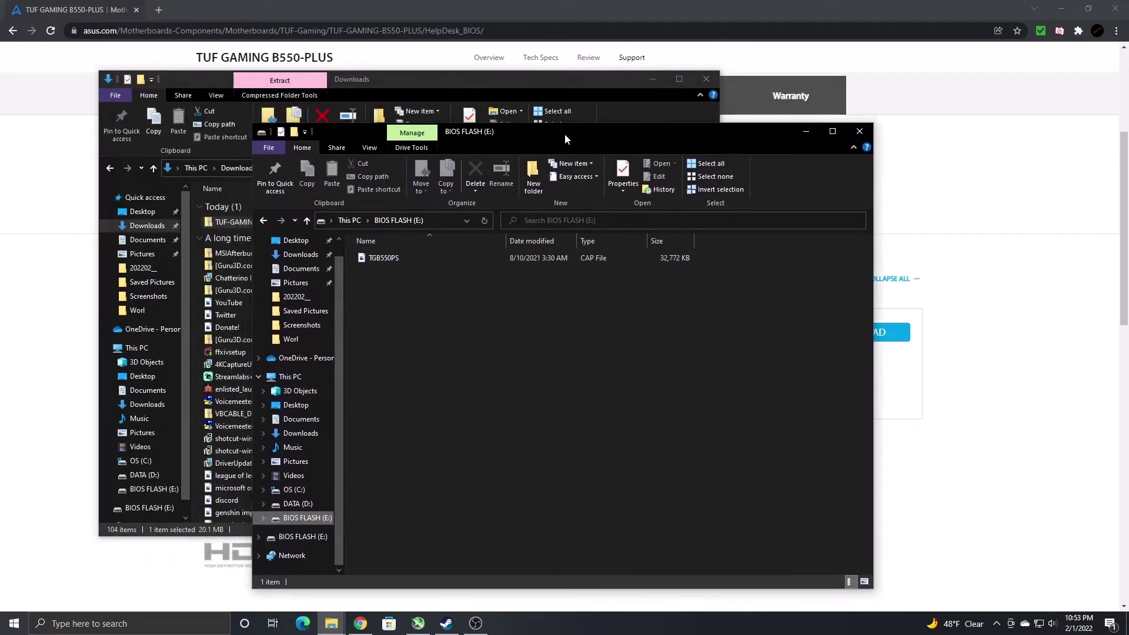
left_click_drag(510, 79, 463, 54)
left_click(714, 132)
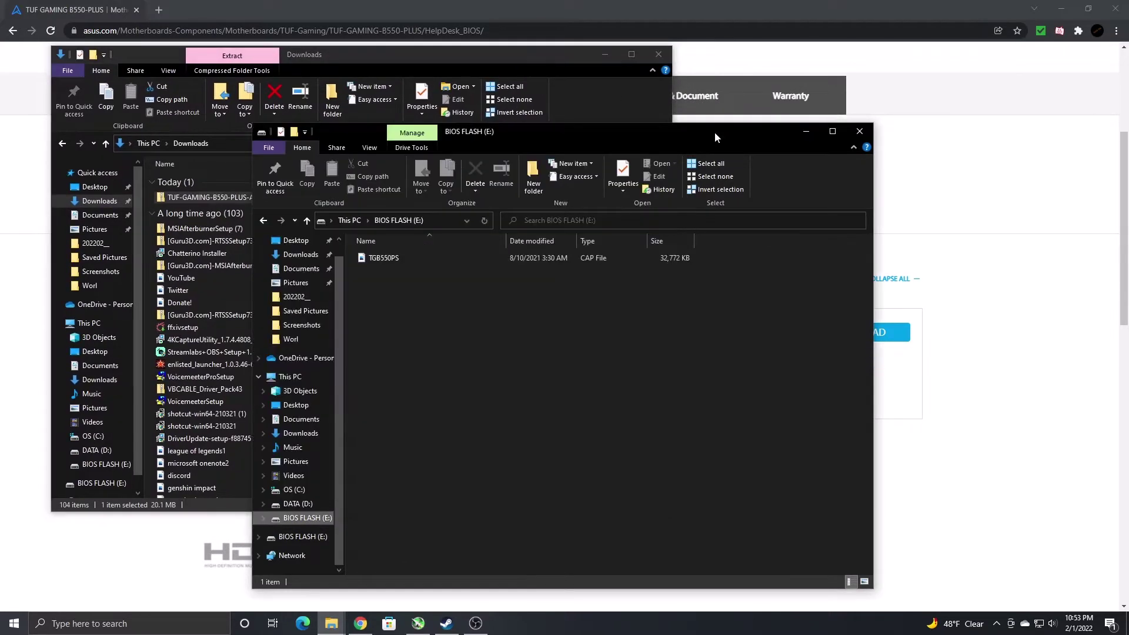